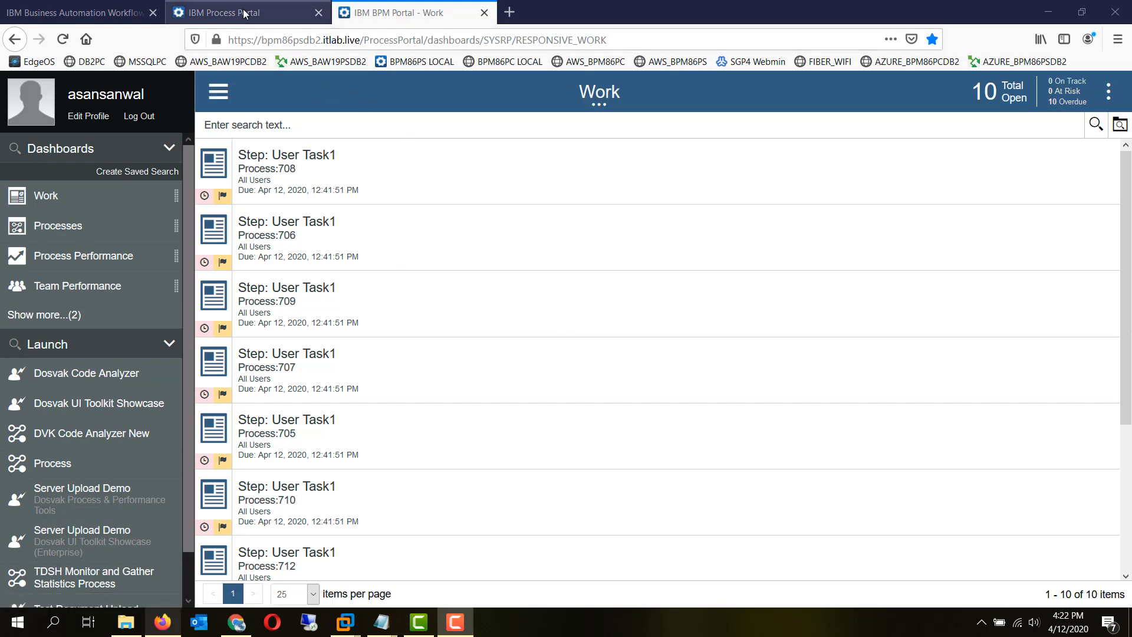
- Show the customized portal with the Dosvak LLC title highlighted, then return to Workflow Center
{"action": "left_click", "coordinate": [224, 13]}
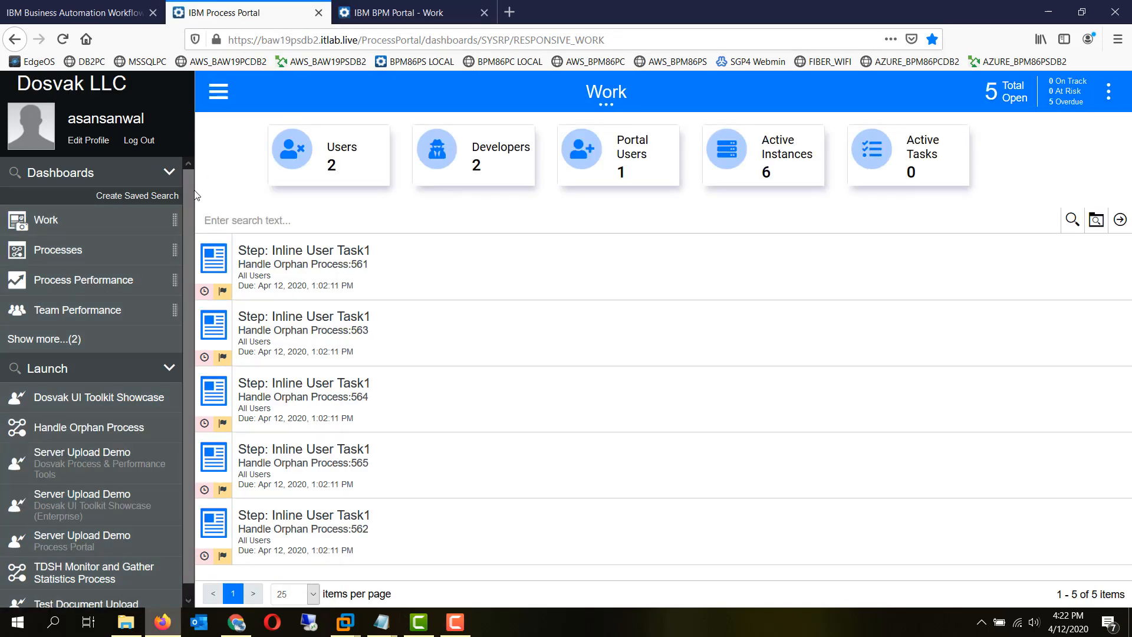
{"action": "scroll", "coordinate": [189, 266], "scroll_direction": "down", "scroll_amount": 1}
{"action": "scroll", "coordinate": [188, 266], "scroll_direction": "up", "scroll_amount": 1}
{"action": "left_click_drag", "start_coordinate": [19, 82], "coordinate": [133, 89]}
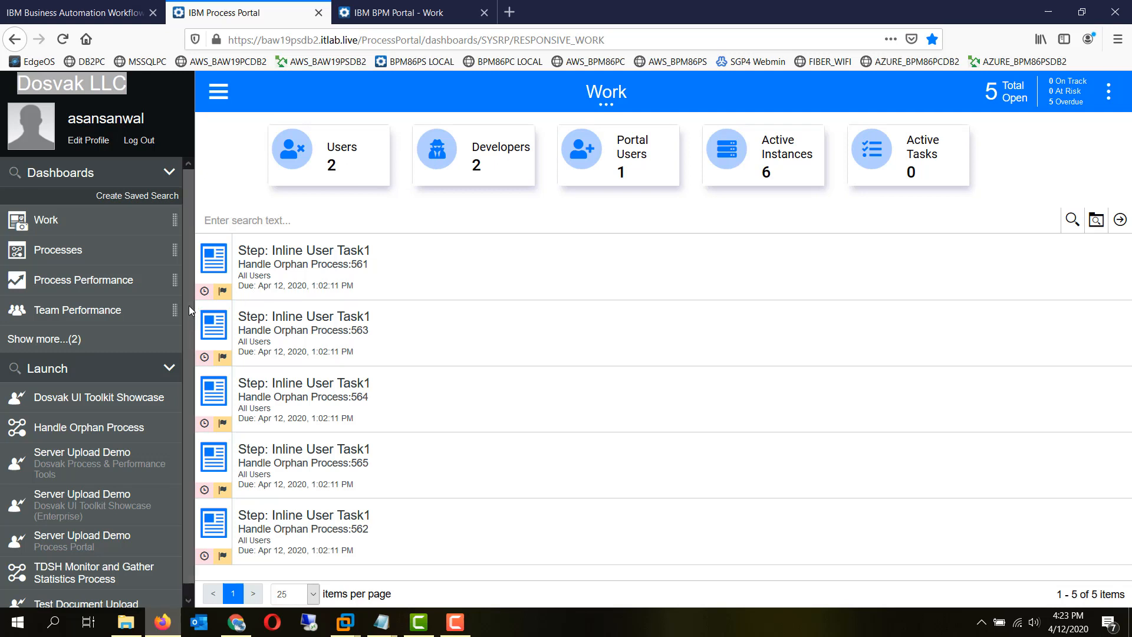
{"action": "scroll", "coordinate": [189, 306], "scroll_direction": "down", "scroll_amount": 1}
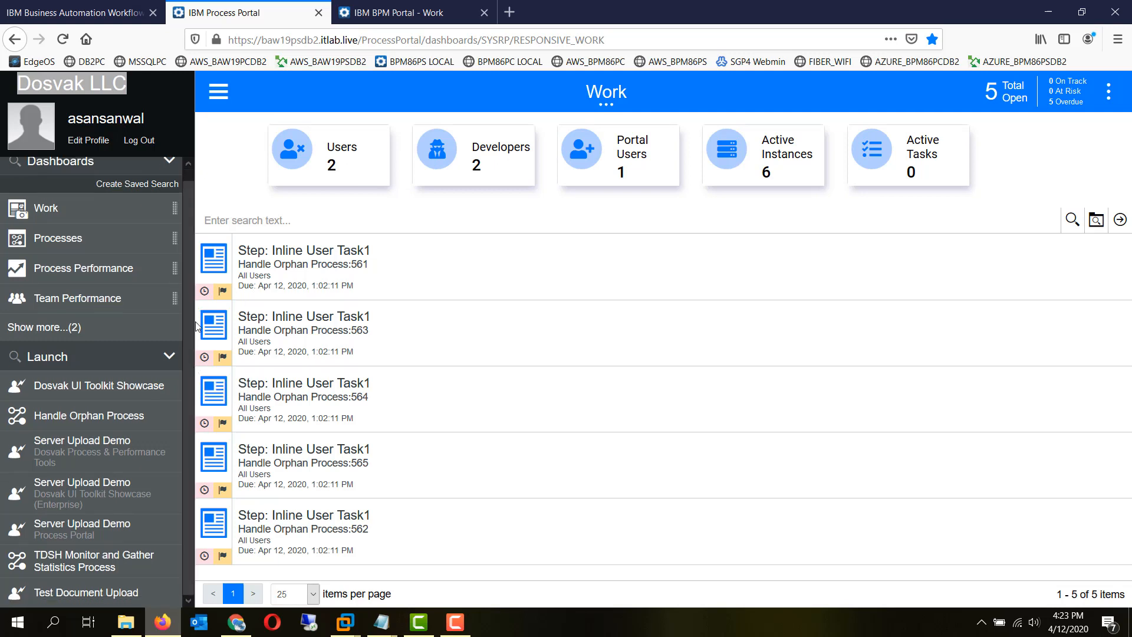
{"action": "scroll", "coordinate": [196, 321], "scroll_direction": "up", "scroll_amount": 1}
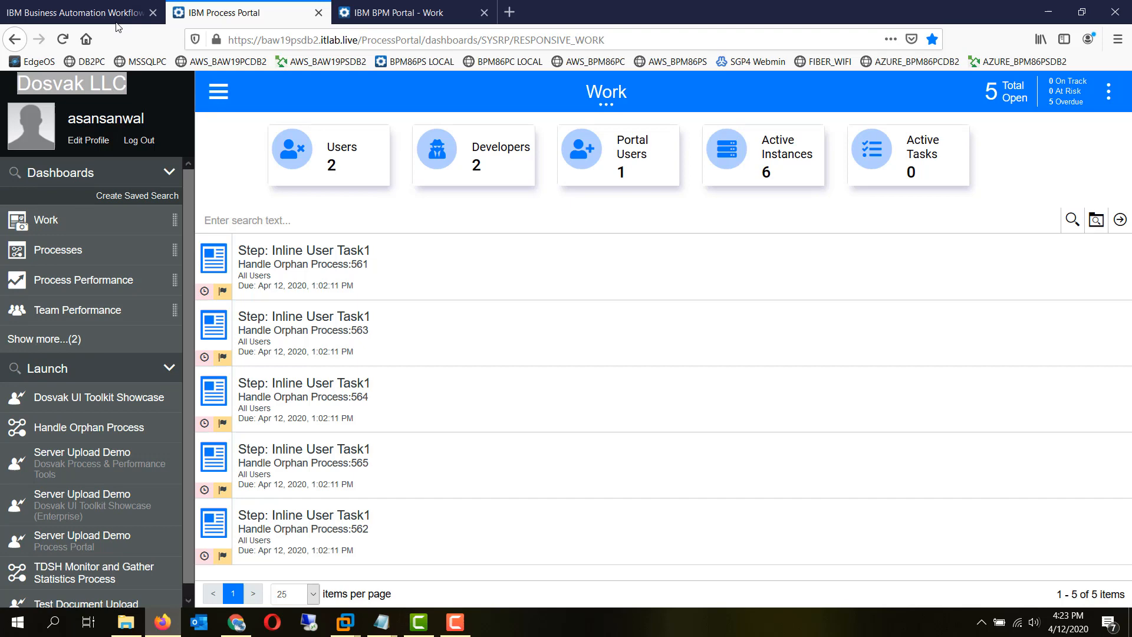
{"action": "left_click", "coordinate": [84, 12]}
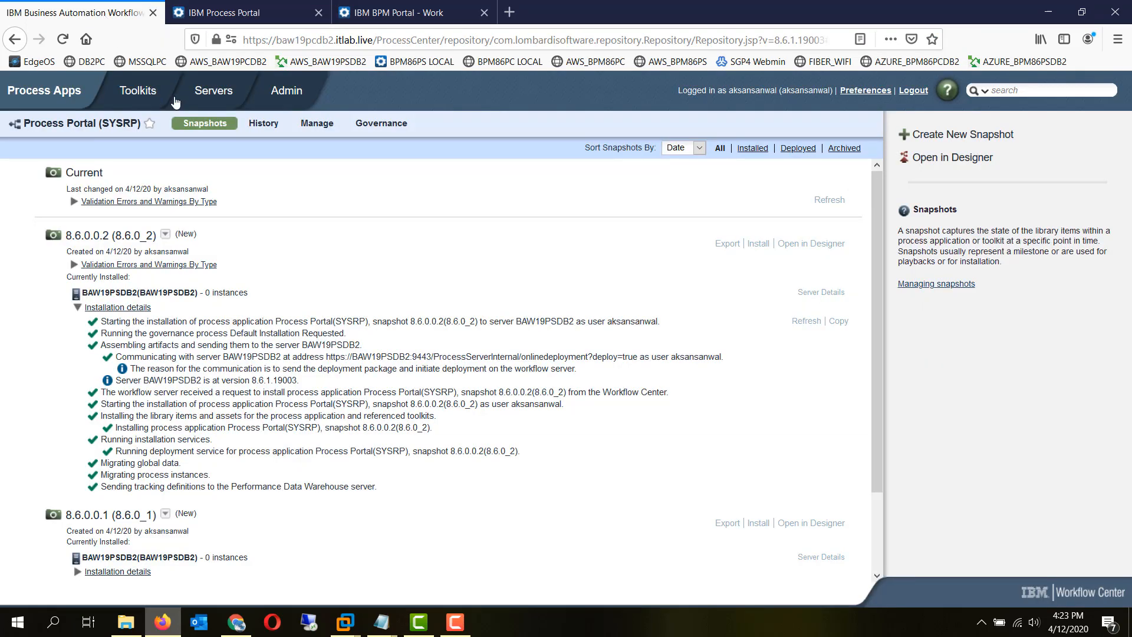
- Open the Process Portal (SYSRP) app from Process Apps in the designer
{"action": "left_click", "coordinate": [45, 90]}
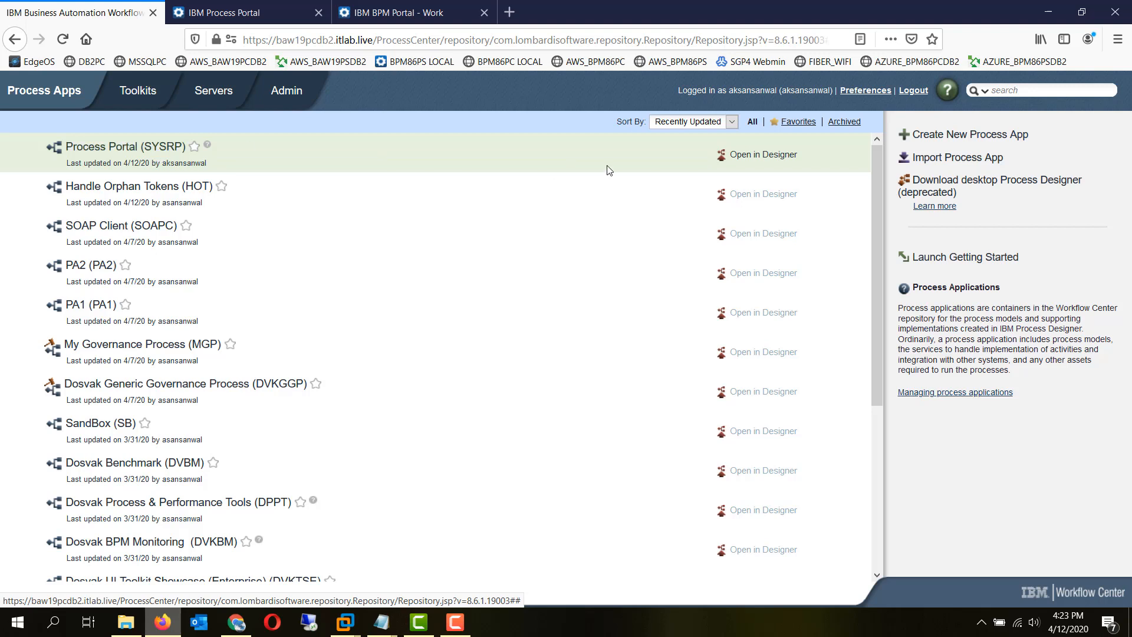
{"action": "left_click", "coordinate": [761, 155]}
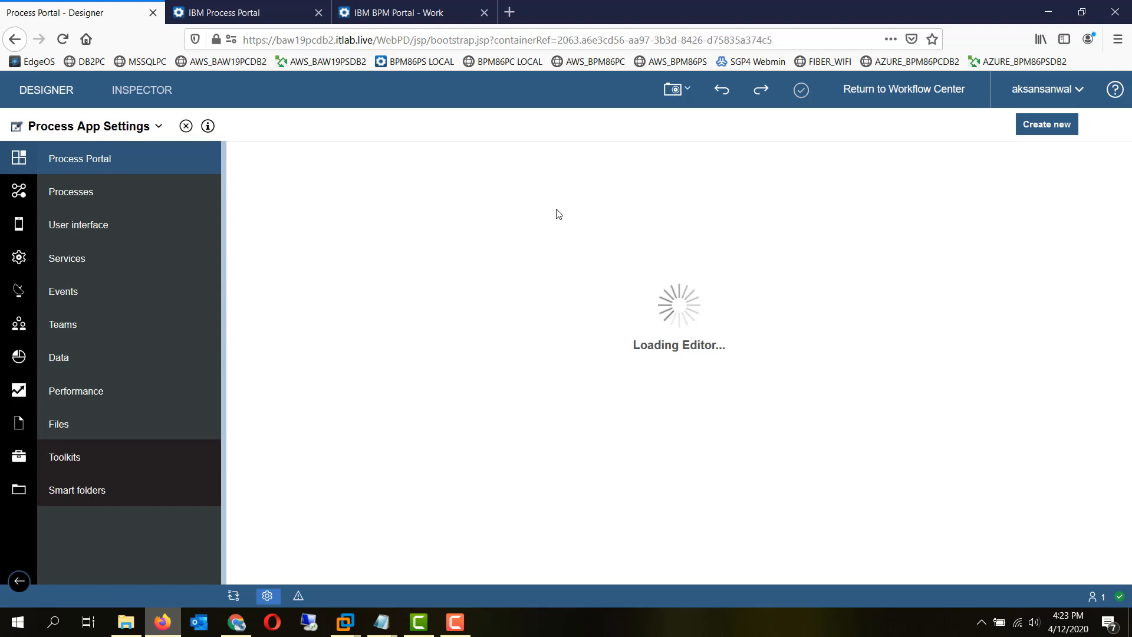
- Open the Portal coach layout and its nested Portal view, selecting the top Custom HTML block
{"action": "left_click", "coordinate": [152, 224]}
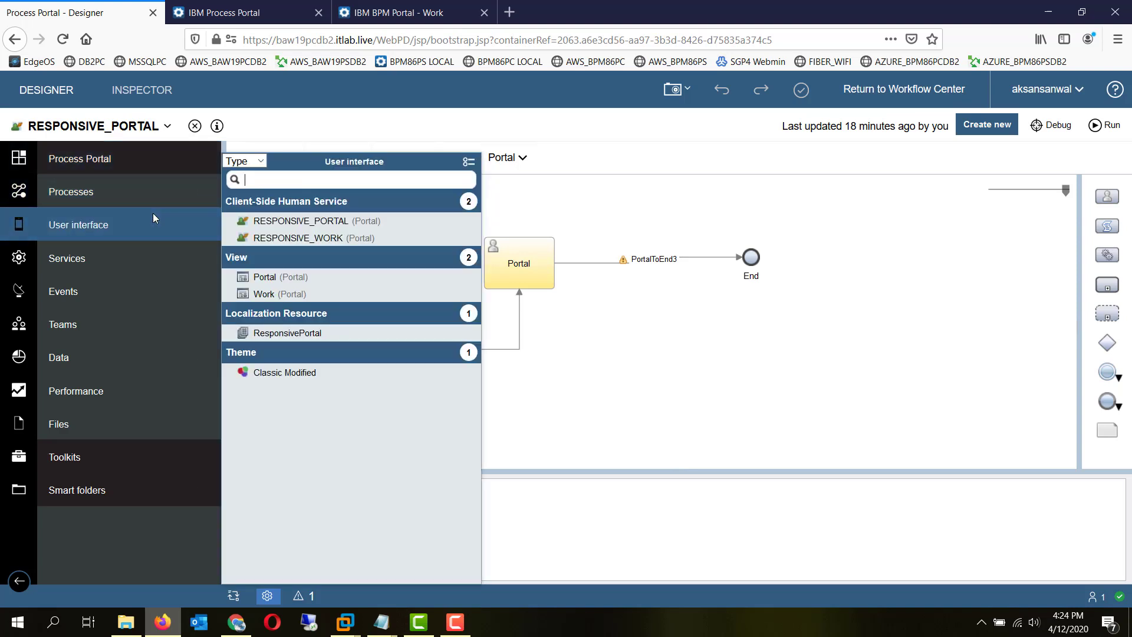
{"action": "left_click", "coordinate": [585, 297]}
{"action": "left_click", "coordinate": [502, 158]}
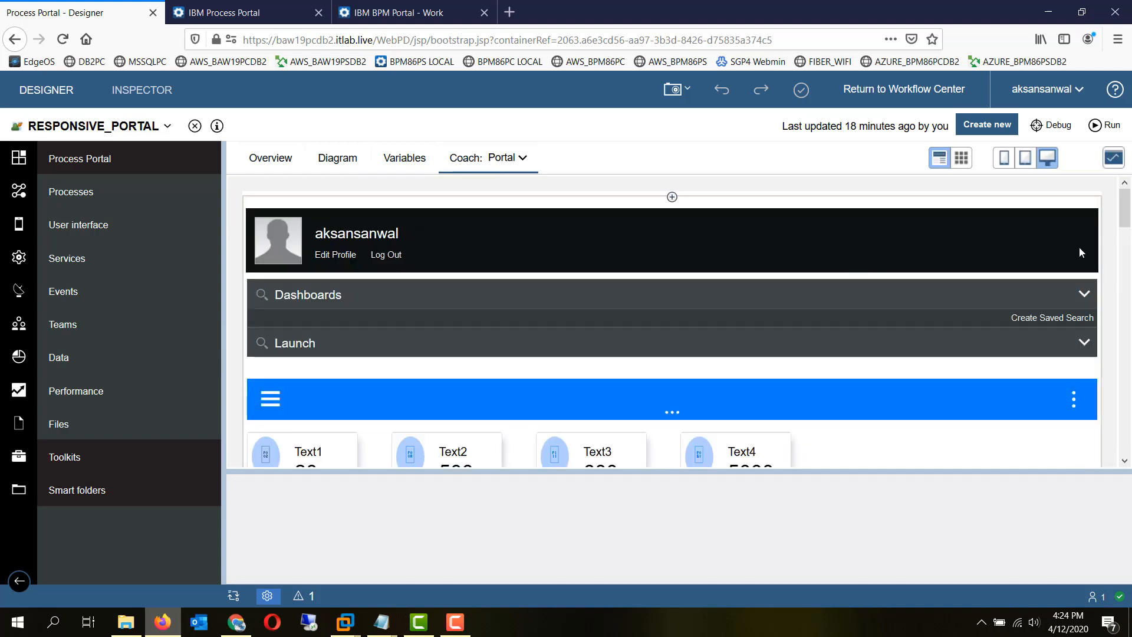
{"action": "mouse_move", "coordinate": [1125, 227]}
{"action": "left_mouse_down"}
{"action": "mouse_move", "coordinate": [1126, 257]}
{"action": "mouse_move", "coordinate": [1126, 204]}
{"action": "left_mouse_up"}
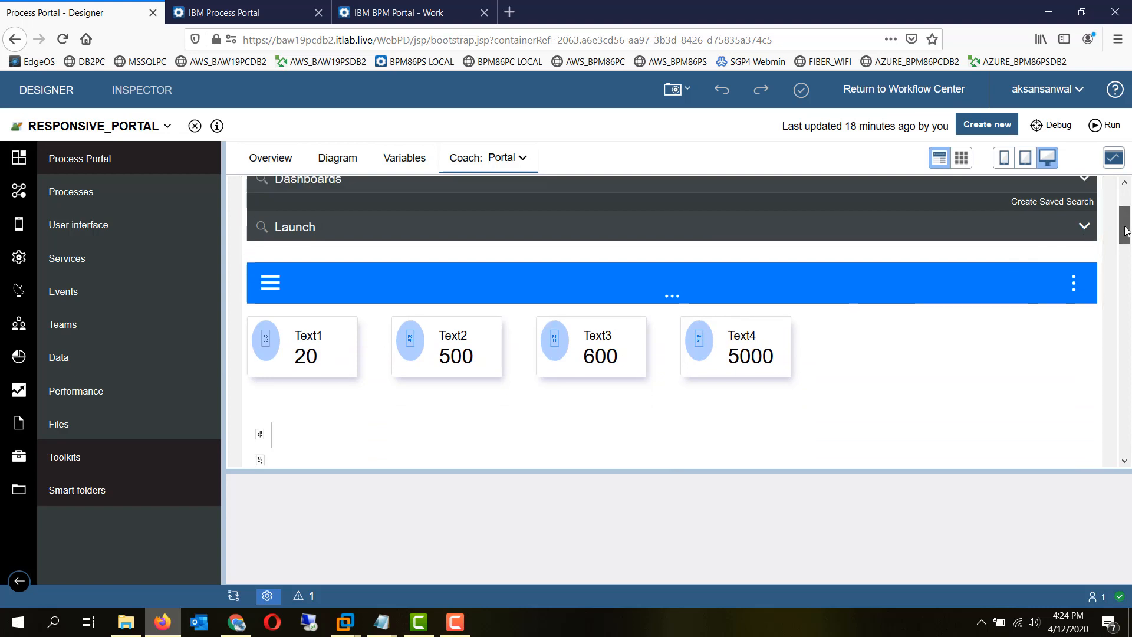
{"action": "double_click", "coordinate": [881, 256]}
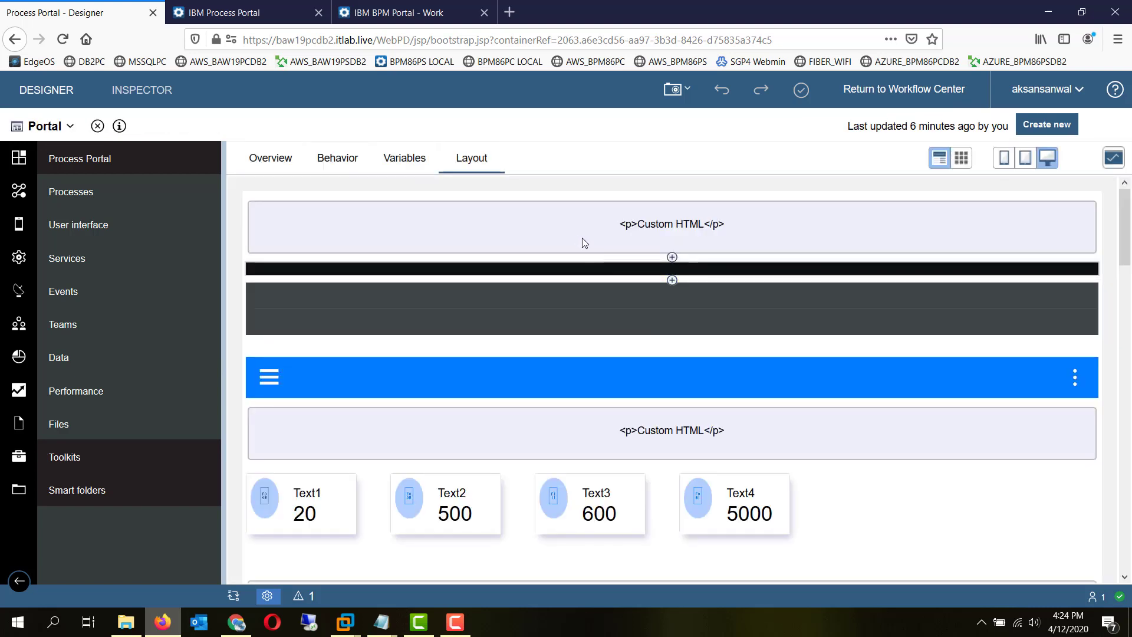
{"action": "left_click", "coordinate": [577, 239]}
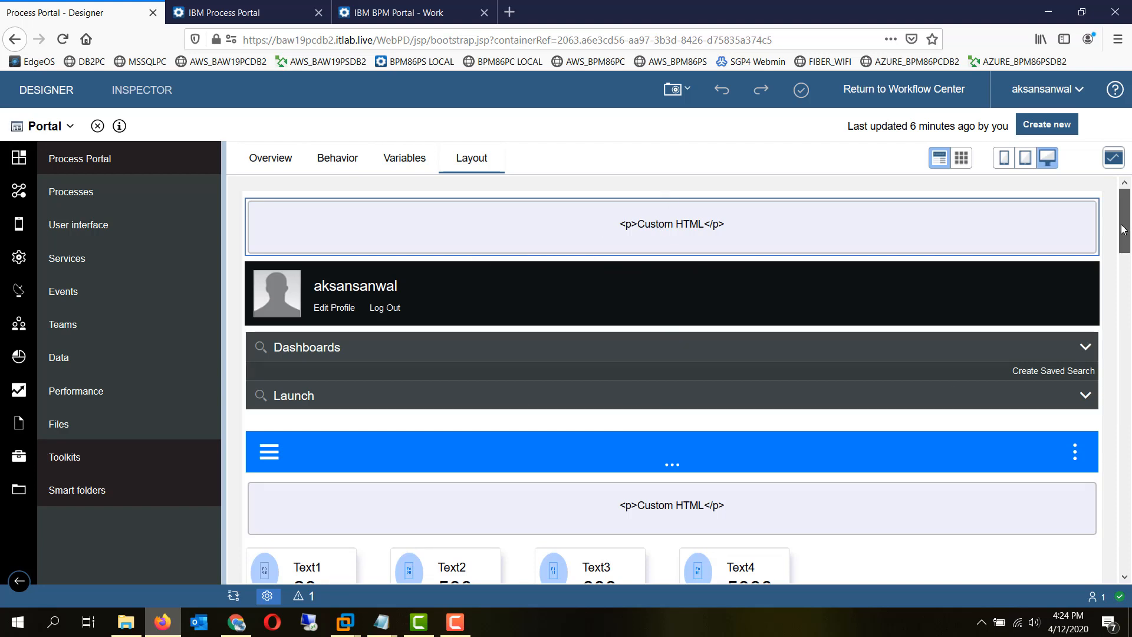
{"action": "left_click_drag", "start_coordinate": [1126, 229], "coordinate": [1127, 259]}
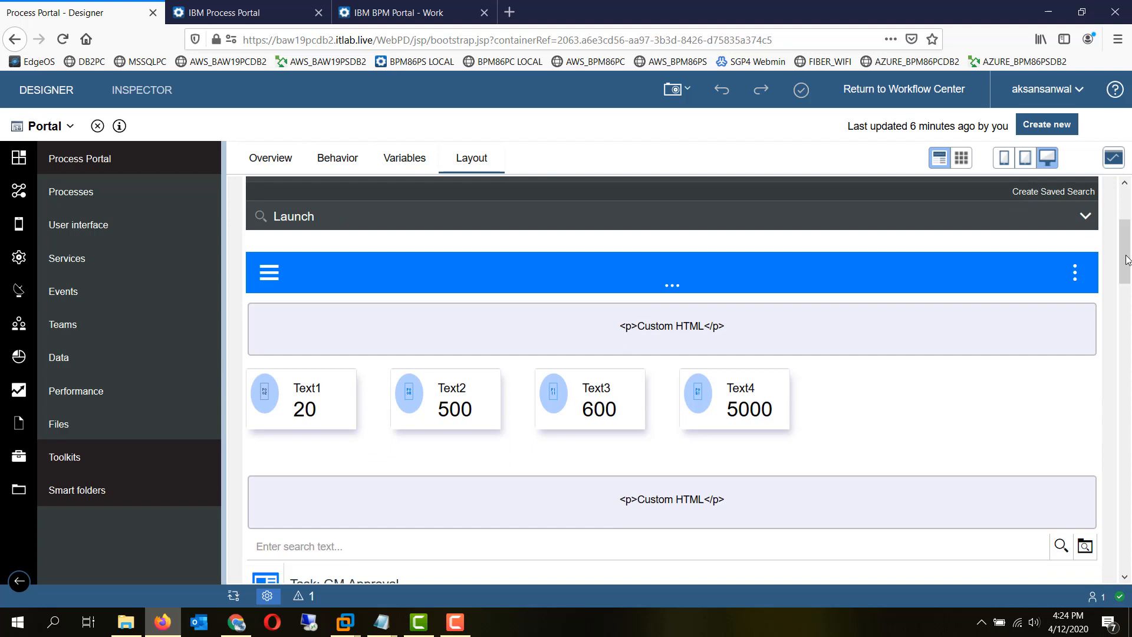
- Inspect the Card Tiles container and the view's Behavior settings, then reopen the RESPONSIVE_PORTAL service
{"action": "left_click", "coordinate": [700, 425]}
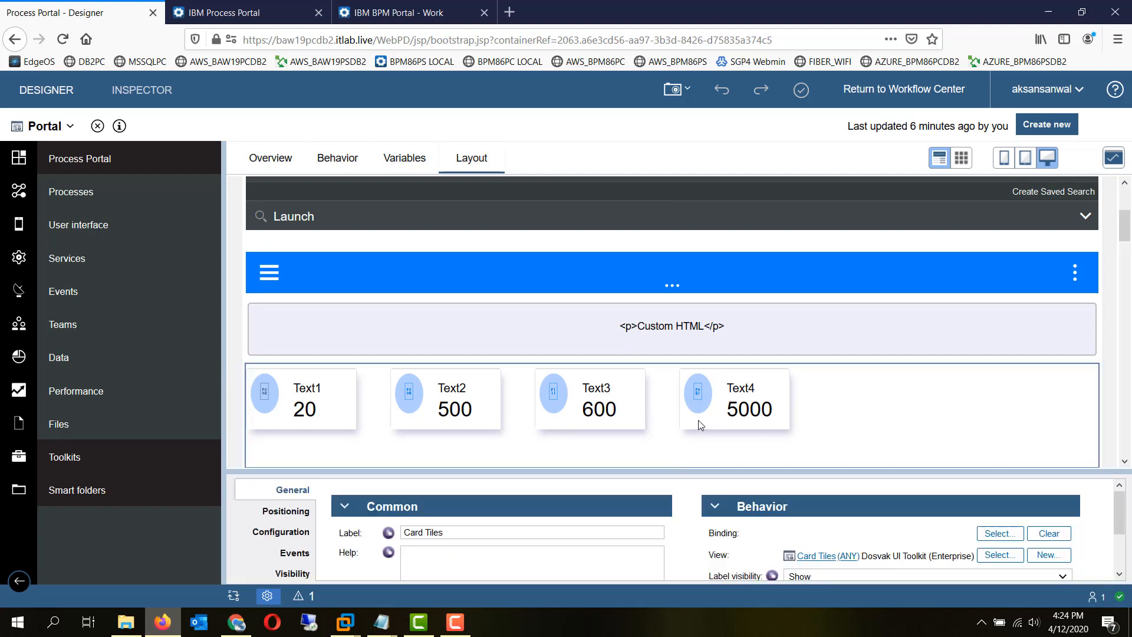
{"action": "left_click", "coordinate": [338, 158]}
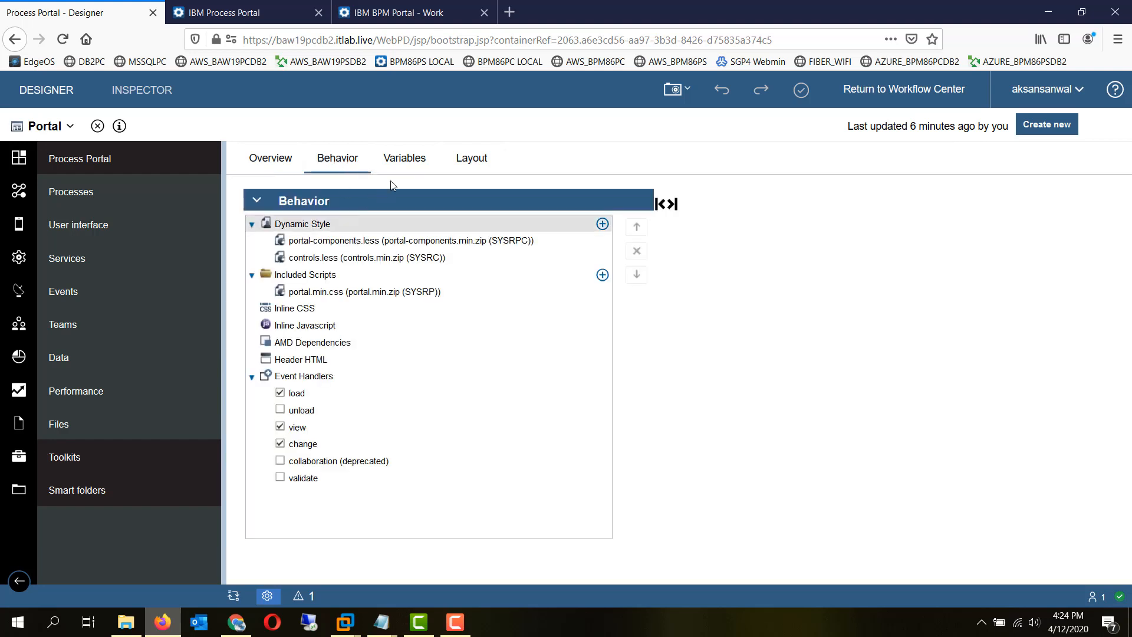
{"action": "left_click", "coordinate": [471, 158]}
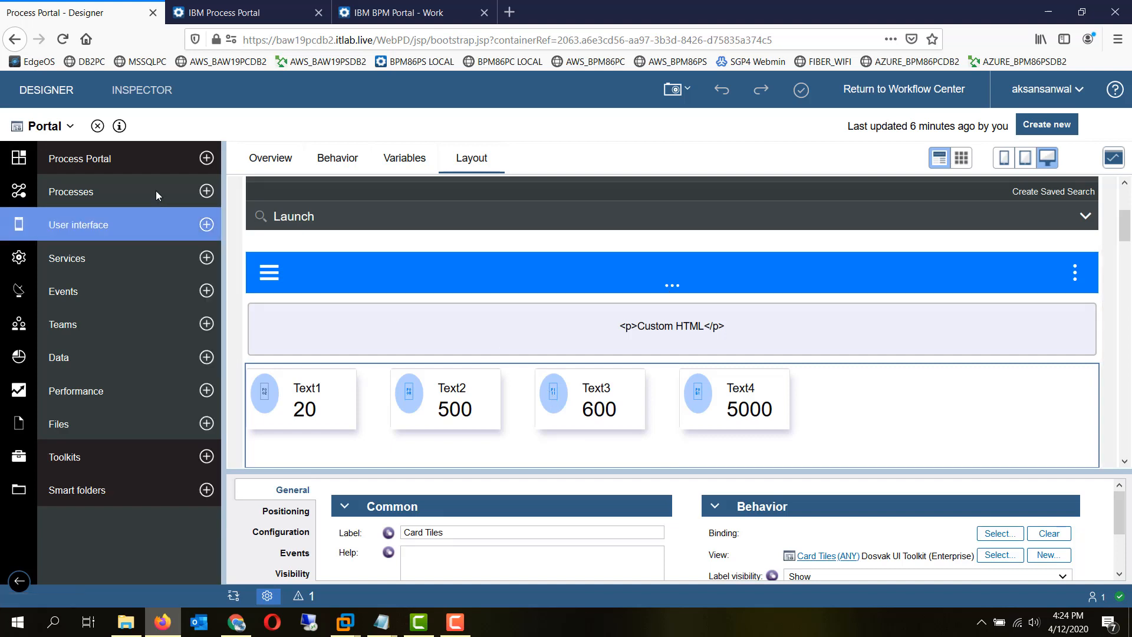
{"action": "mouse_move", "coordinate": [106, 191]}
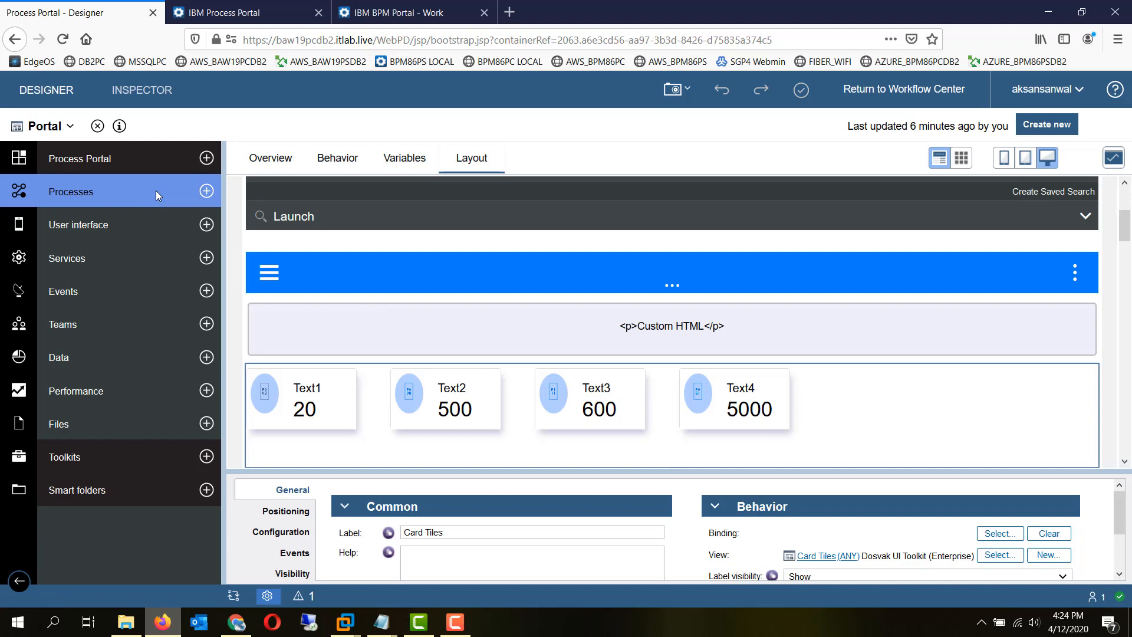
{"action": "left_click", "coordinate": [155, 224]}
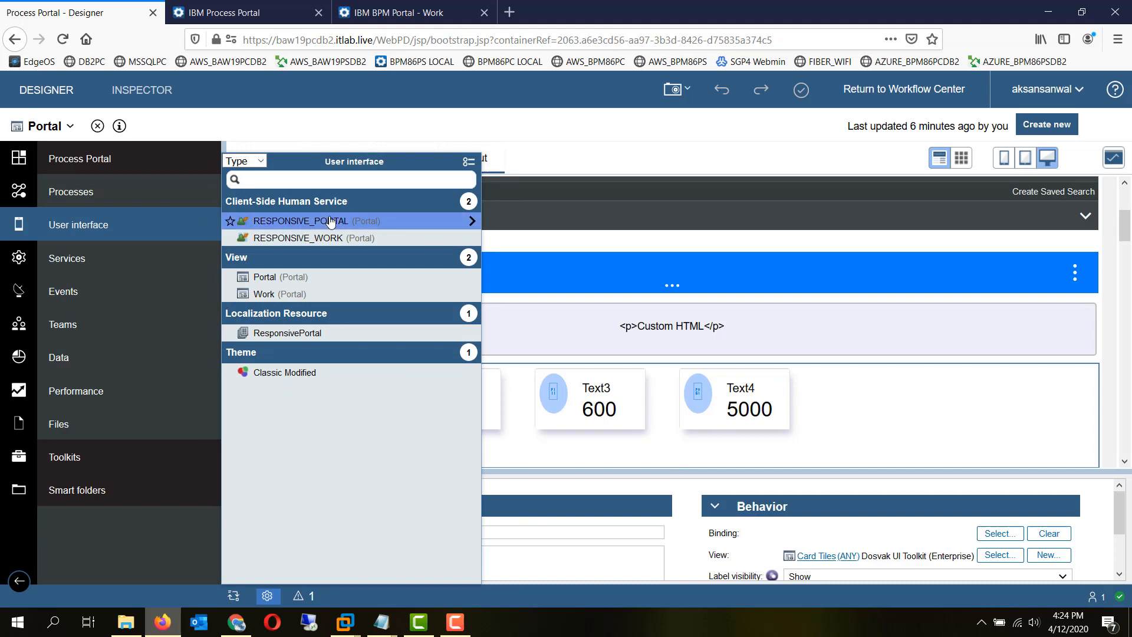
{"action": "left_click", "coordinate": [301, 220]}
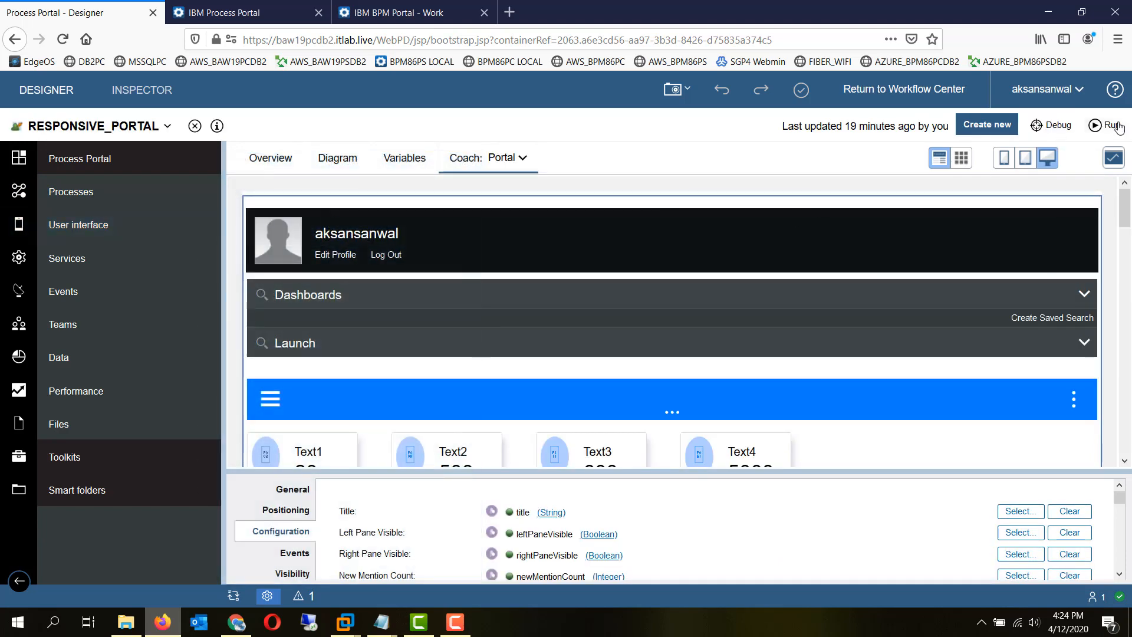
- Run the portal full screen, show the Work dashboard with 15 open tasks and highlight the Dosvak LLC title
{"action": "left_click", "coordinate": [1111, 126]}
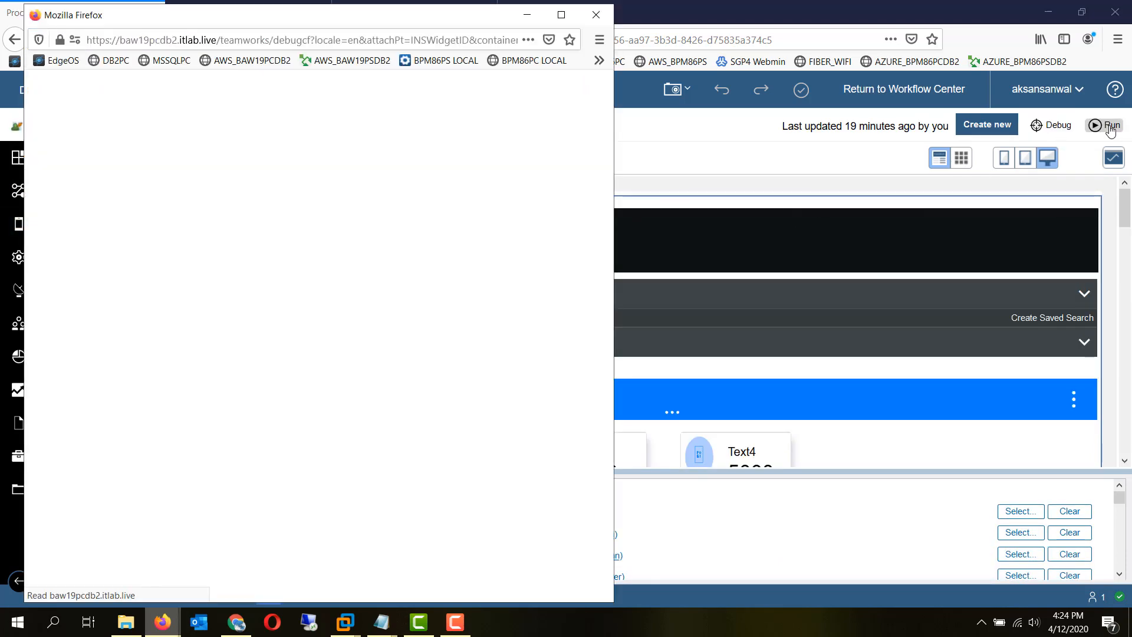
{"action": "left_click", "coordinate": [562, 15]}
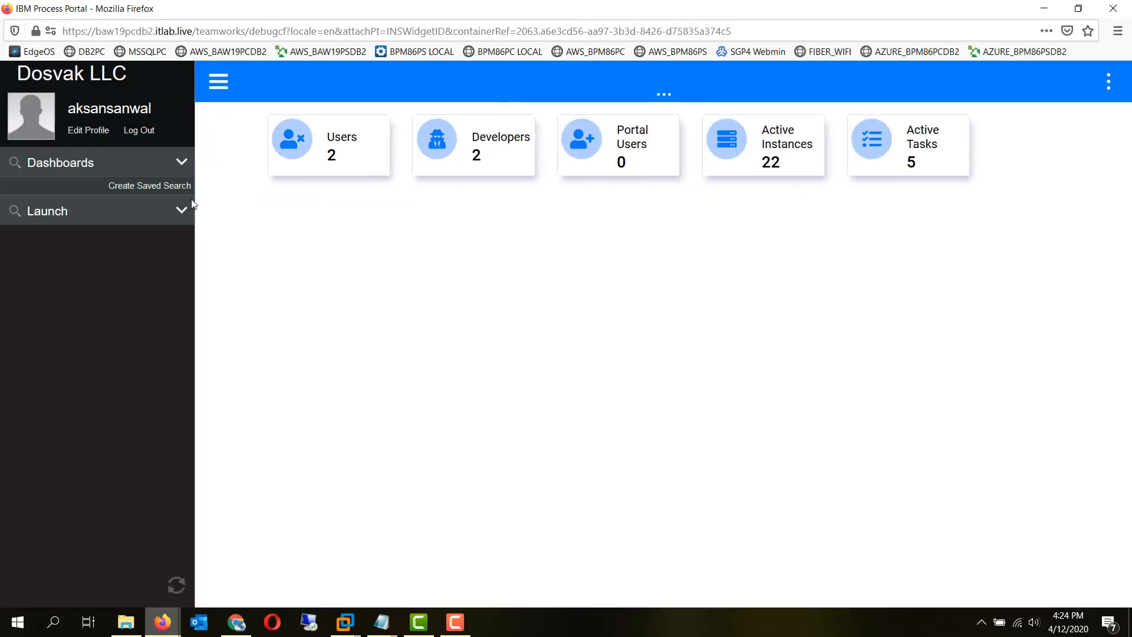
{"action": "left_click", "coordinate": [119, 209]}
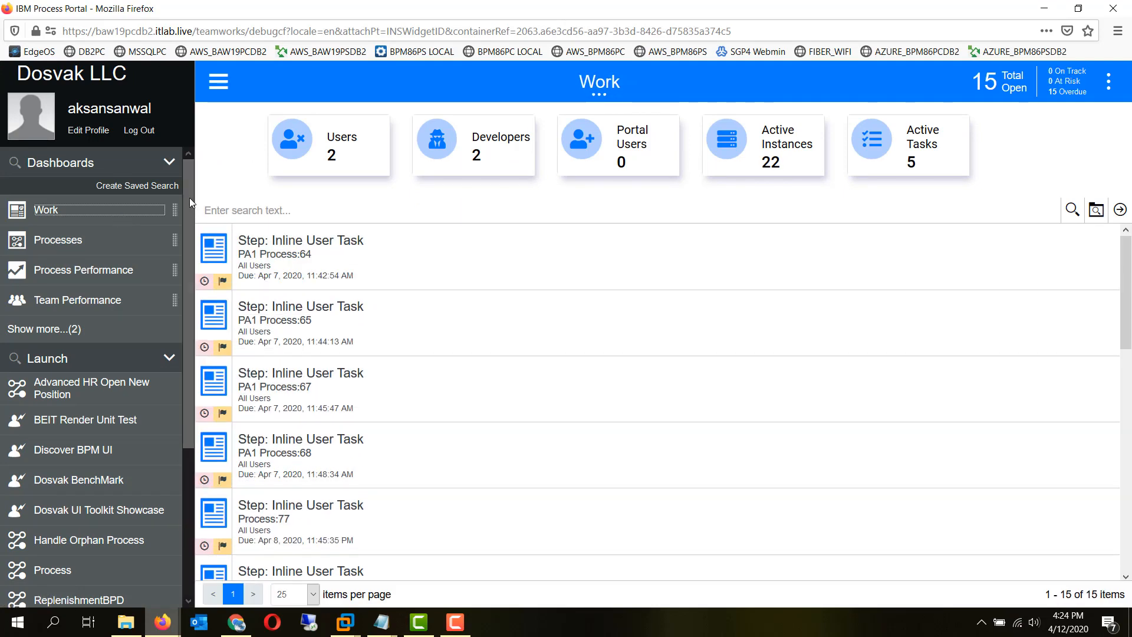
{"action": "scroll", "coordinate": [189, 219], "scroll_direction": "down", "scroll_amount": 3}
{"action": "scroll", "coordinate": [188, 248], "scroll_direction": "up", "scroll_amount": 3}
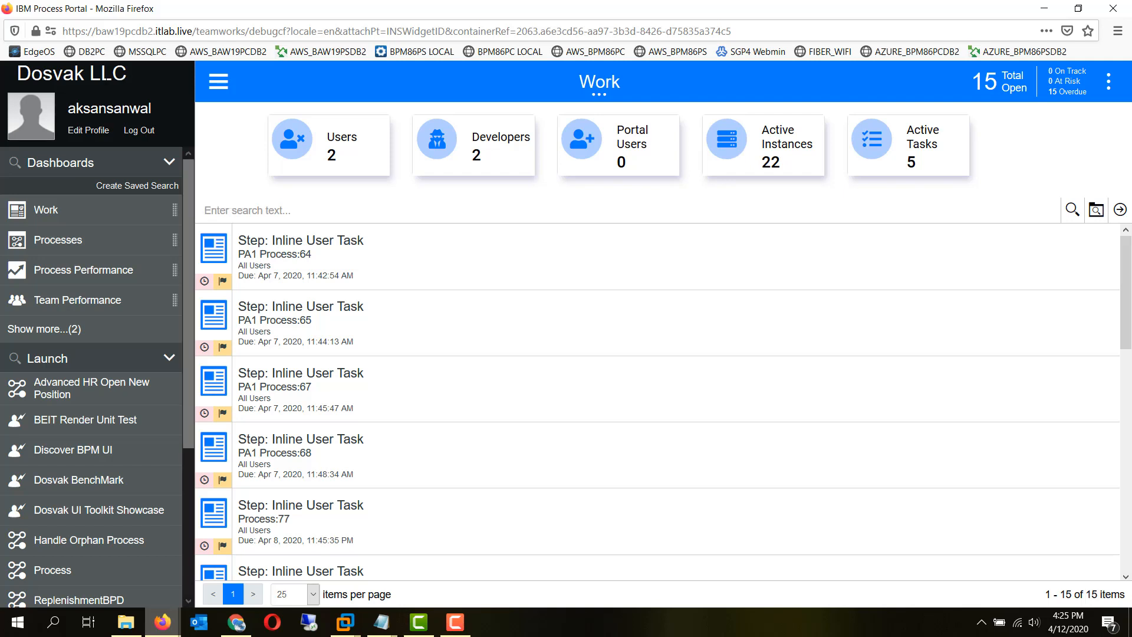
{"action": "left_click_drag", "start_coordinate": [127, 77], "coordinate": [18, 74]}
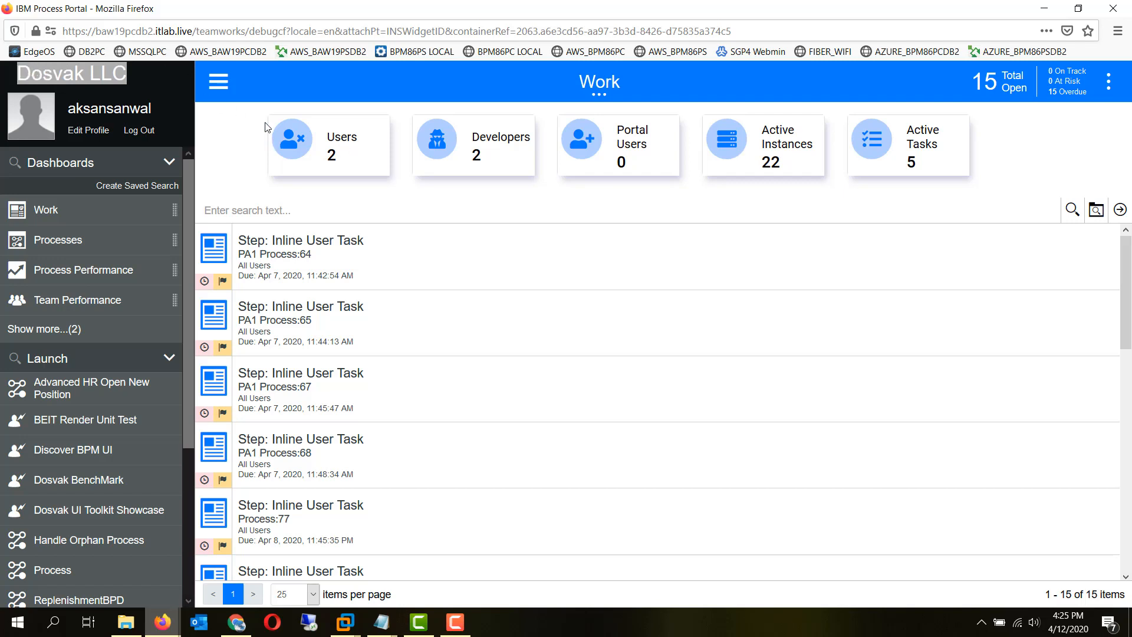